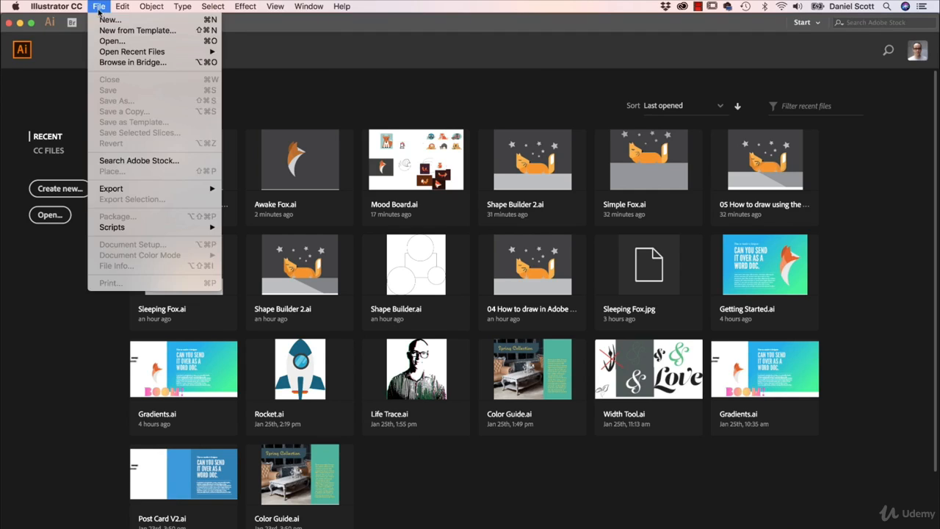
# Step: Create a new landscape Letter document sized 792 x 612 pt with one artboard
pyautogui.click(103, 6)
pyautogui.click(103, 20)
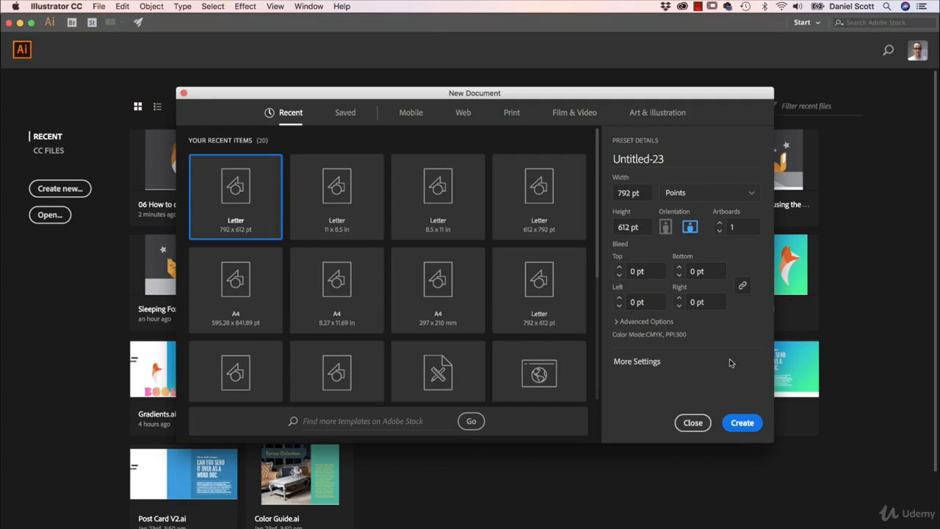
pyautogui.click(744, 423)
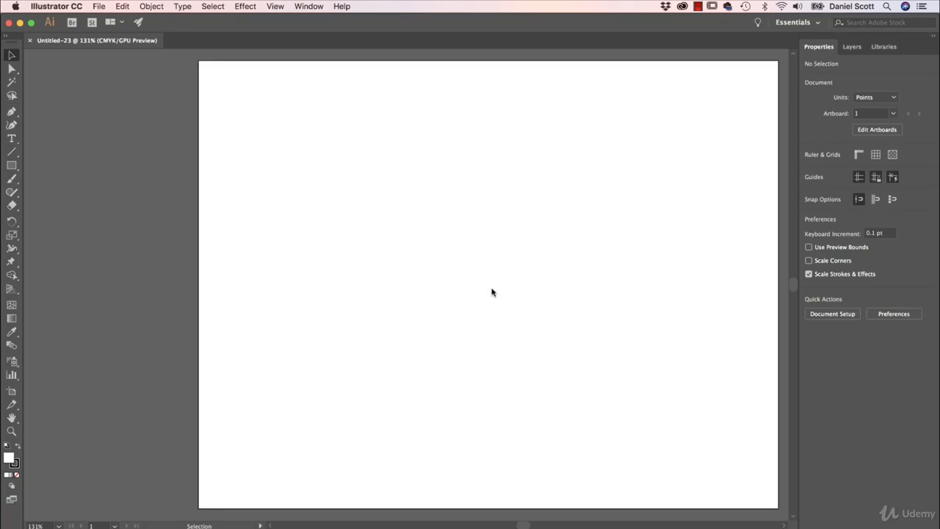
pyautogui.moveTo(577, 204); pyautogui.dragTo(482, 203)
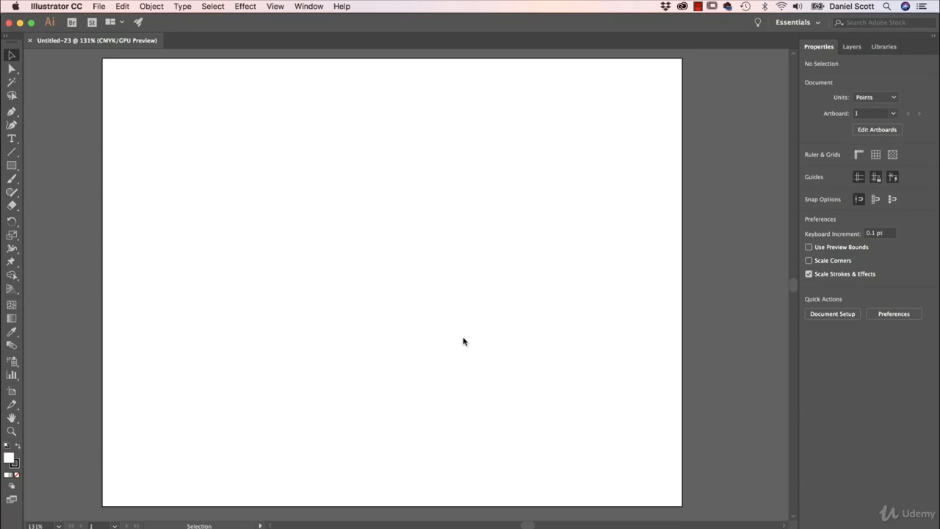
# Step: Draw a horizontal line about 331 pt long with the Line Segment tool and move it to the lower part of the artboard
pyautogui.click(12, 151)
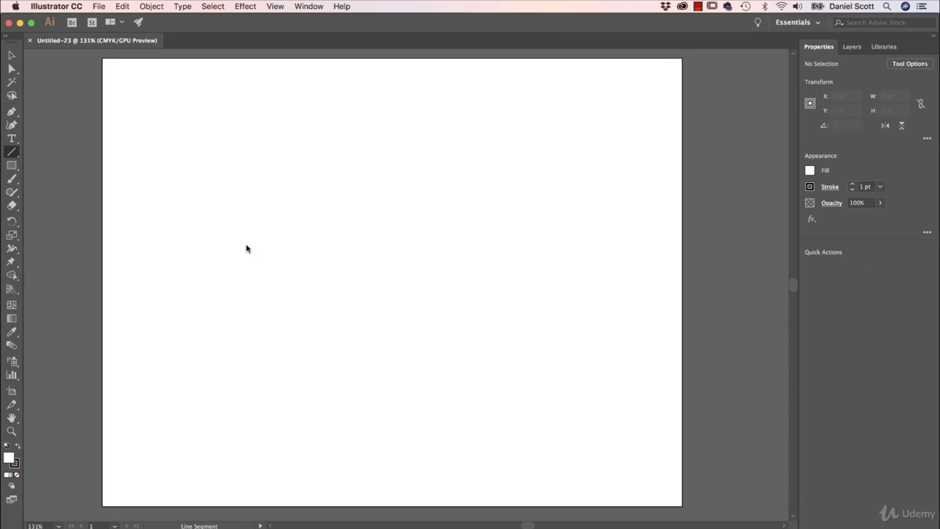
pyautogui.moveTo(247, 245); pyautogui.dragTo(444, 328)
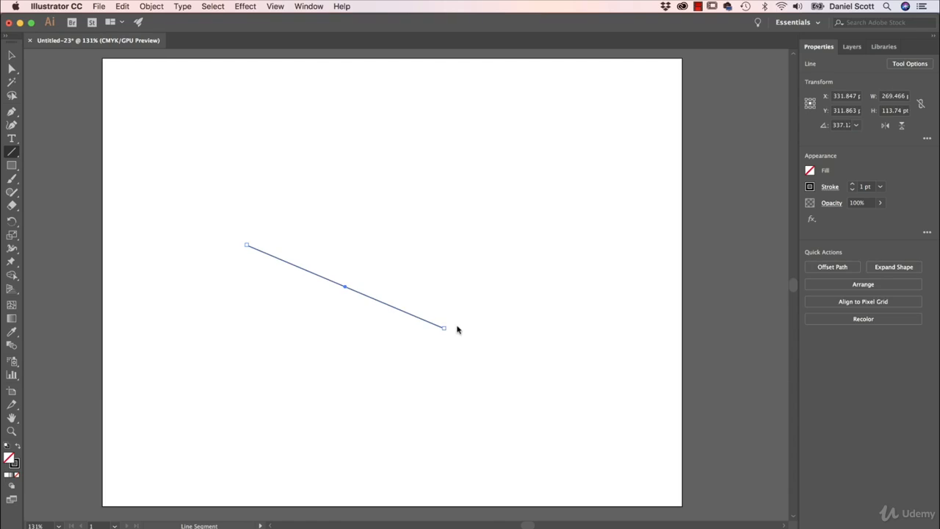
pyautogui.press('Delete')
pyautogui.moveTo(227, 258); pyautogui.dragTo(466, 264)
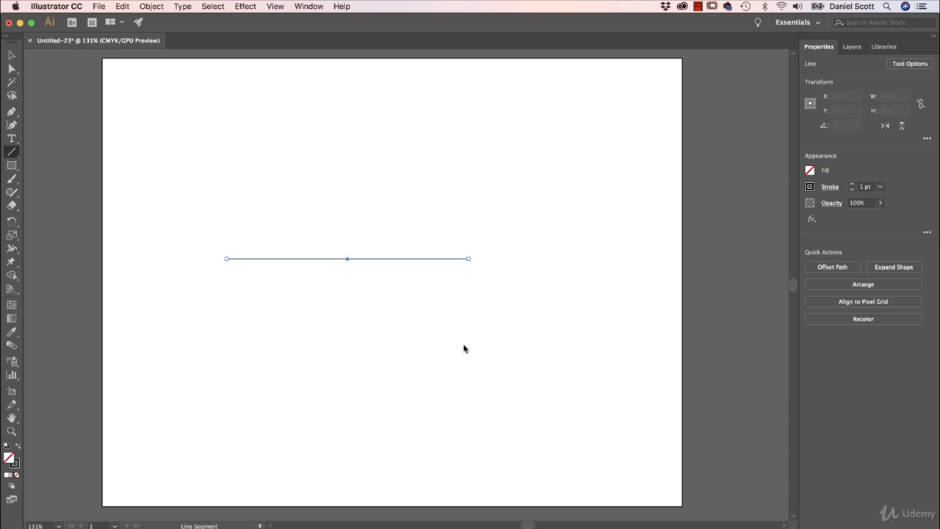
pyautogui.click(809, 188)
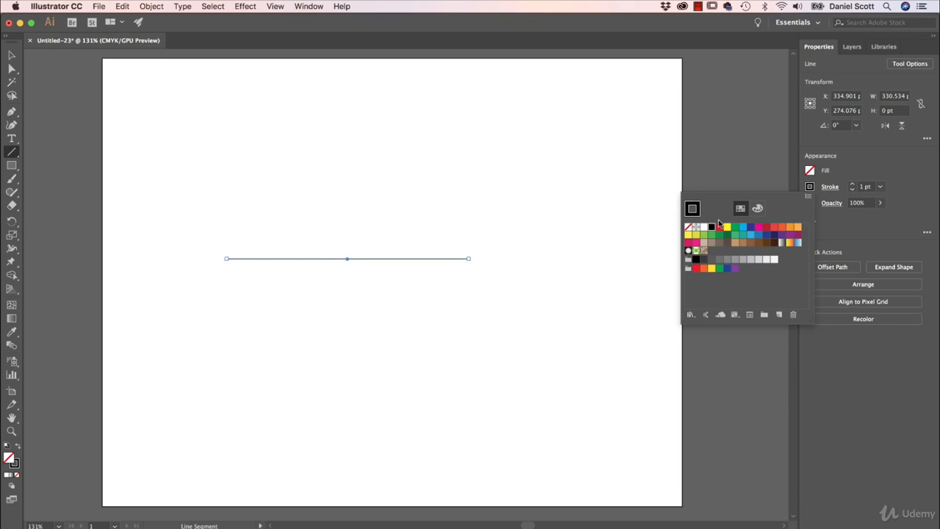
pyautogui.click(868, 188)
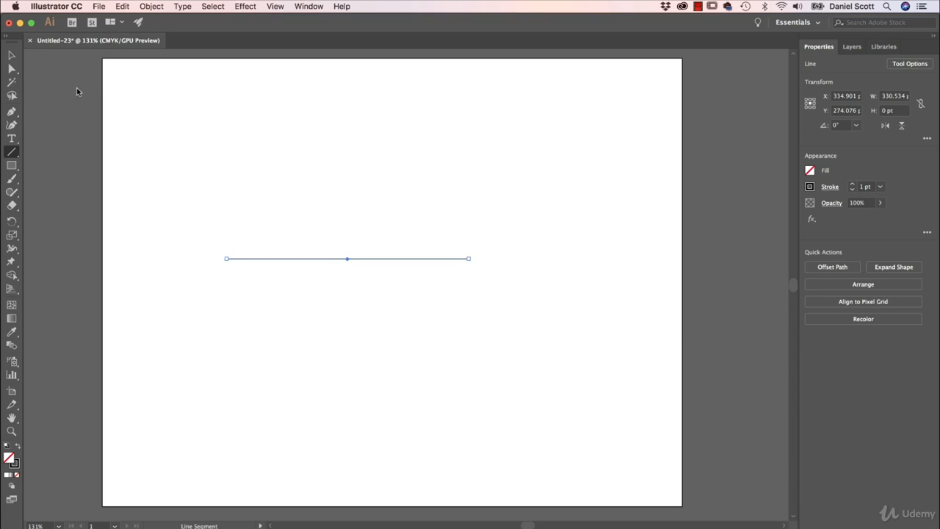
pyautogui.click(13, 56)
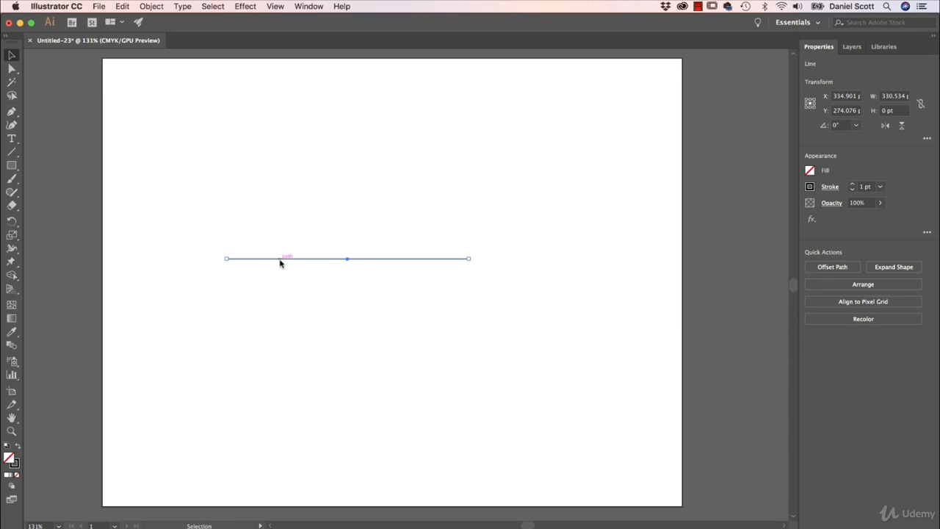
pyautogui.moveTo(280, 261); pyautogui.dragTo(330, 360)
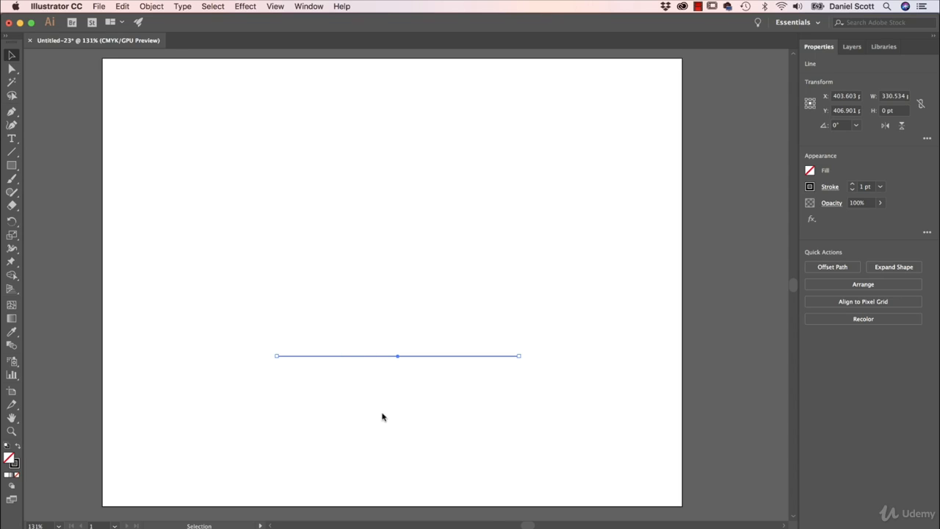
# Step: Copy the horizontal line, paste two duplicates, and stack them closely above the original
pyautogui.press('super+c')
pyautogui.press('super+v')
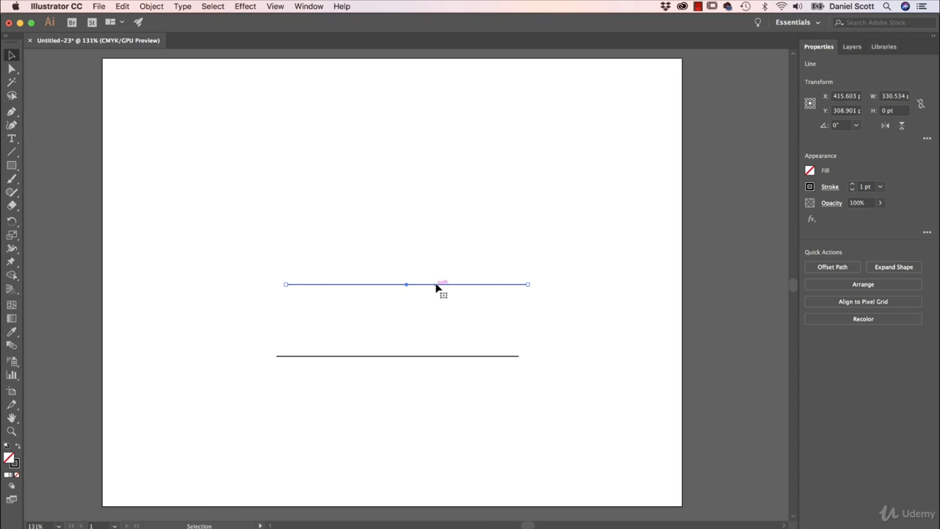
pyautogui.moveTo(437, 284); pyautogui.dragTo(431, 344)
pyautogui.press('super+shift+a')
pyautogui.press('super+v')
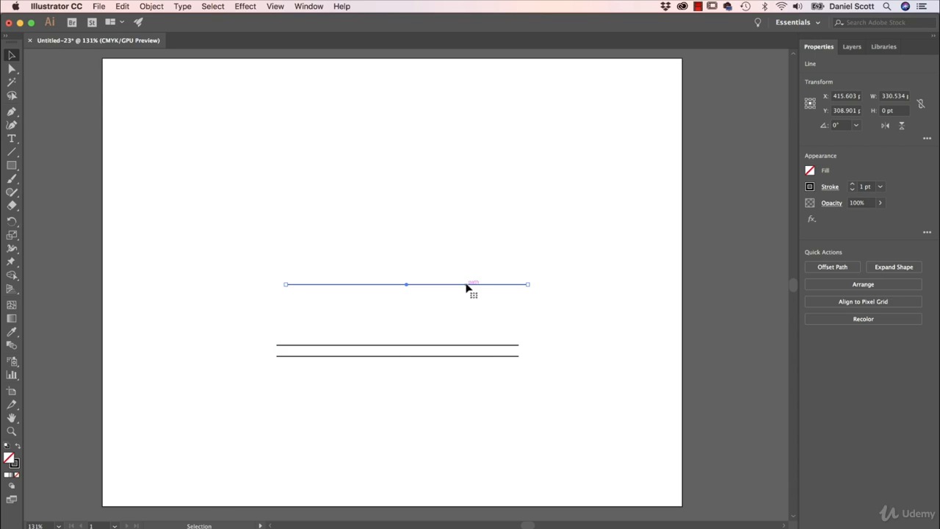
pyautogui.moveTo(466, 288); pyautogui.dragTo(469, 319)
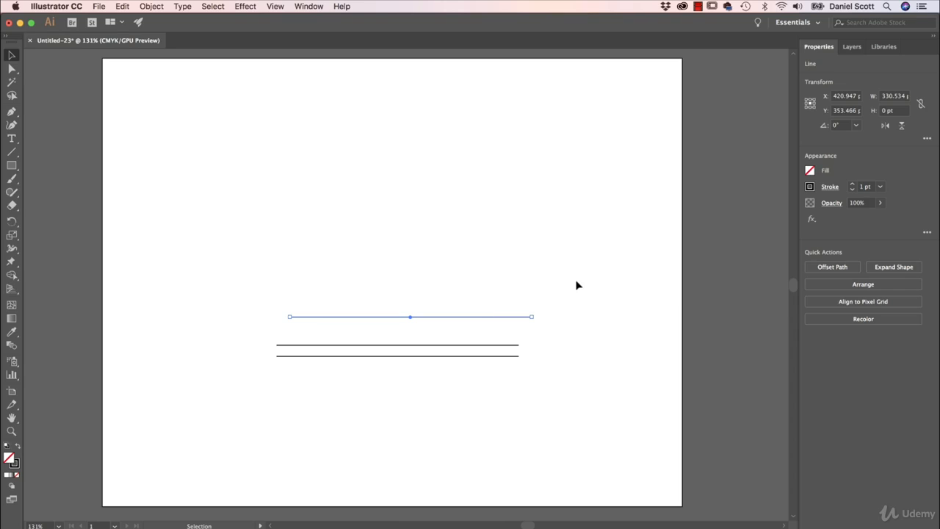
pyautogui.moveTo(609, 223); pyautogui.dragTo(445, 386)
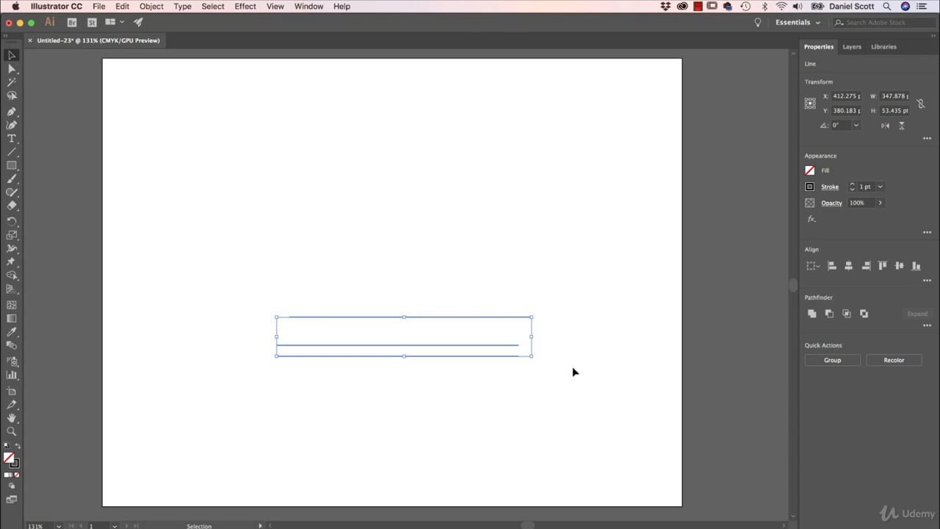
pyautogui.press('super+shift+a')
pyautogui.moveTo(512, 318); pyautogui.dragTo(510, 336)
pyautogui.click(562, 407)
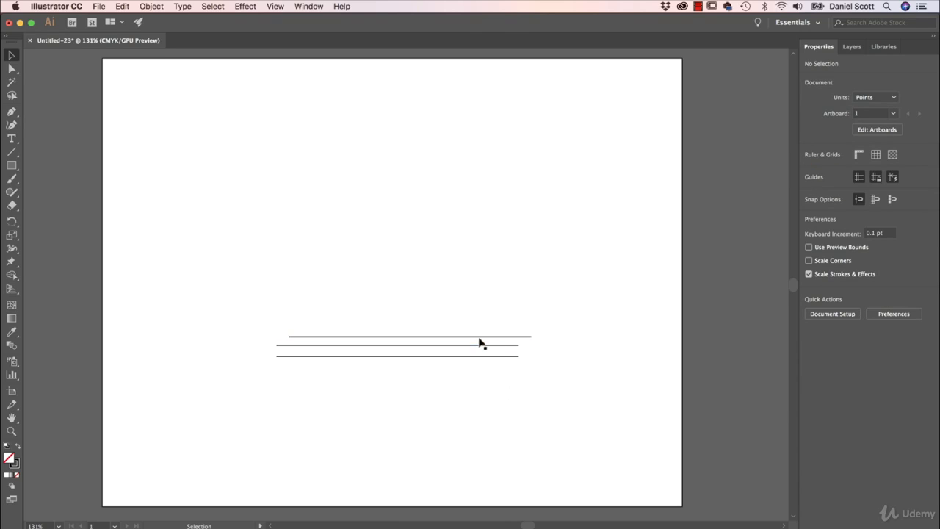
# Step: Align the three horizontal lines by their horizontal centers and distribute them evenly by their vertical centers
pyautogui.moveTo(576, 291); pyautogui.dragTo(467, 415)
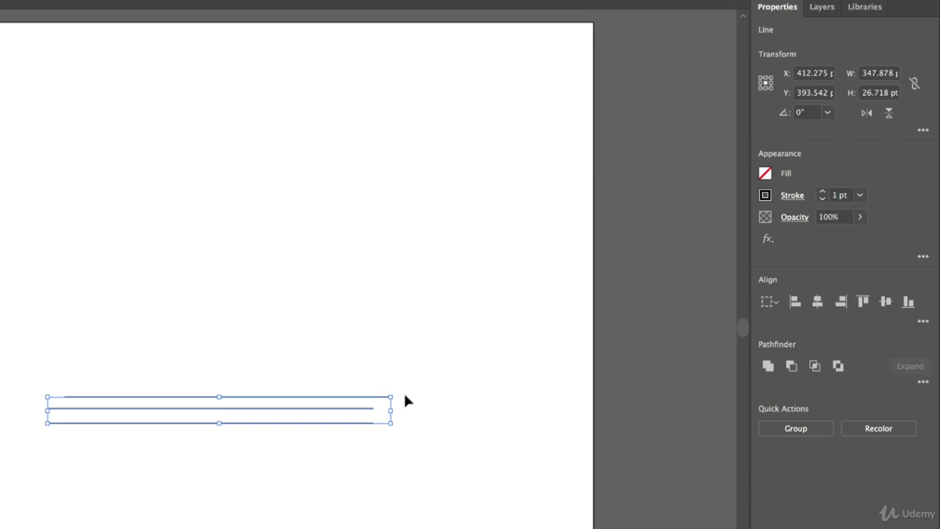
pyautogui.click(817, 301)
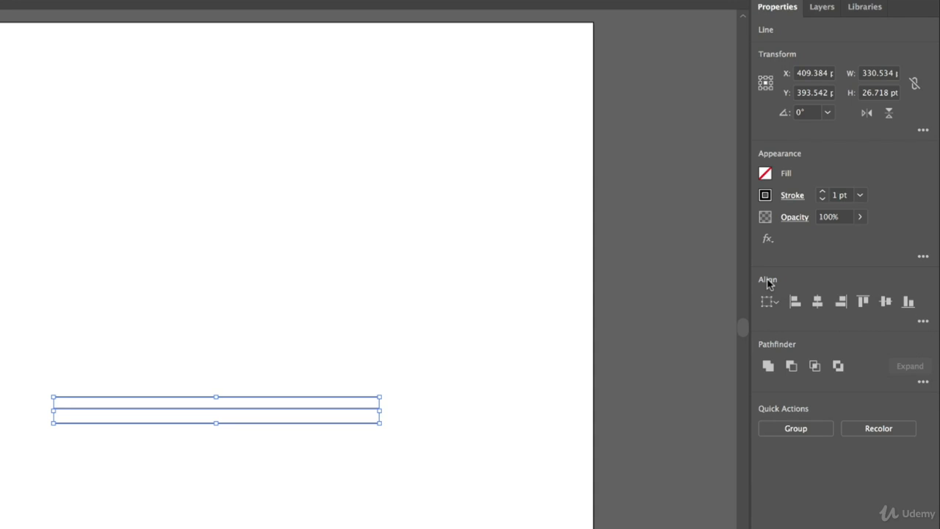
pyautogui.click(923, 322)
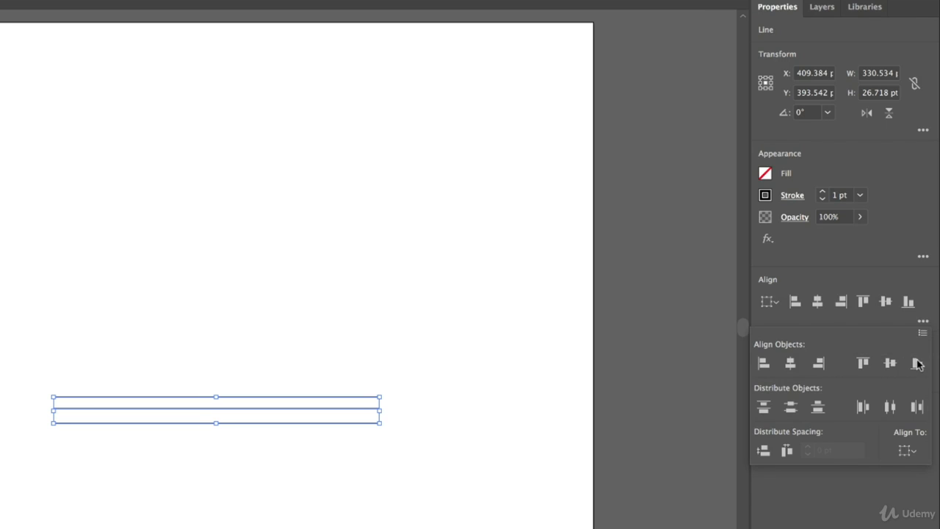
pyautogui.click(791, 410)
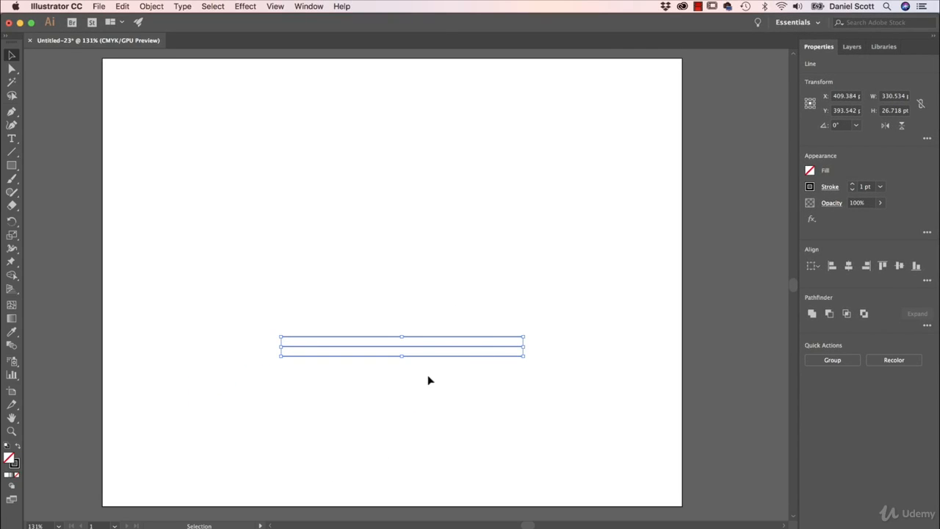
# Step: Paste a copy of the three horizontal lines and rotate the copy to 120°
pyautogui.moveTo(434, 279); pyautogui.dragTo(510, 382)
pyautogui.press('a')
pyautogui.press('super+v')
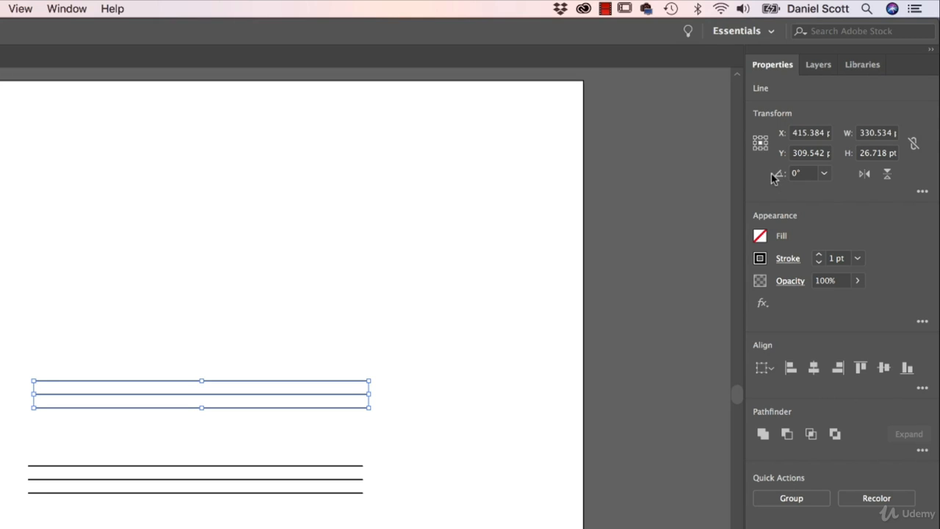
pyautogui.click(806, 175)
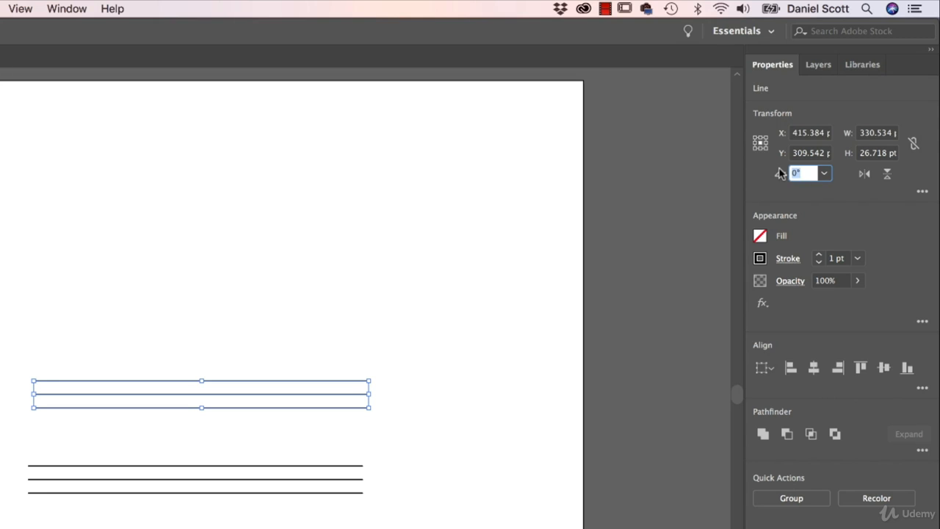
pyautogui.write('360')
pyautogui.write('/3')
pyautogui.press('Return')
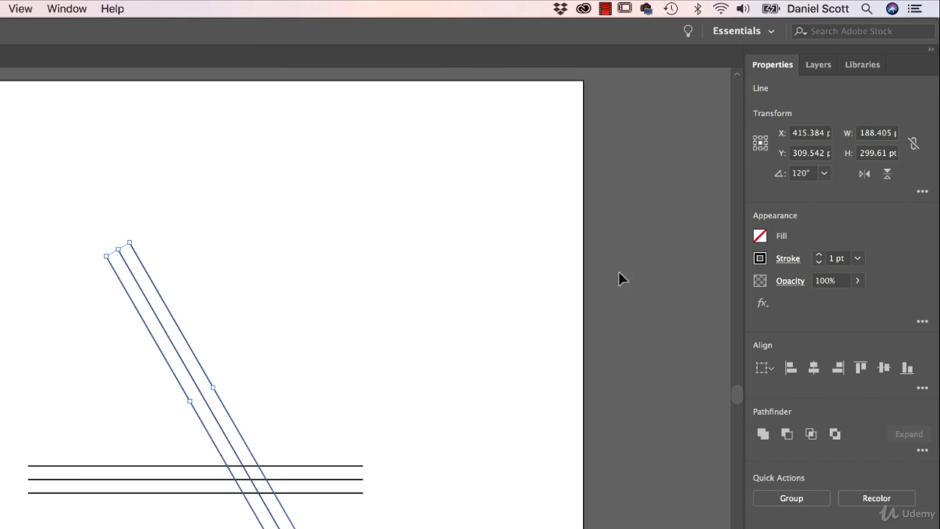
# Step: Place the slanted lines as the triangle's right side, then duplicate them, rotated to 240°, as its left side
pyautogui.moveTo(233, 420); pyautogui.dragTo(162, 412)
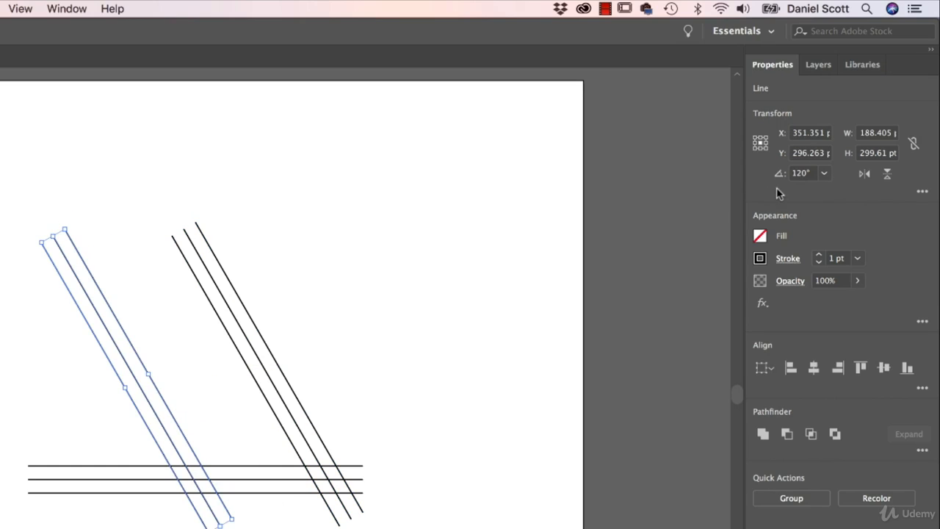
pyautogui.click(806, 173)
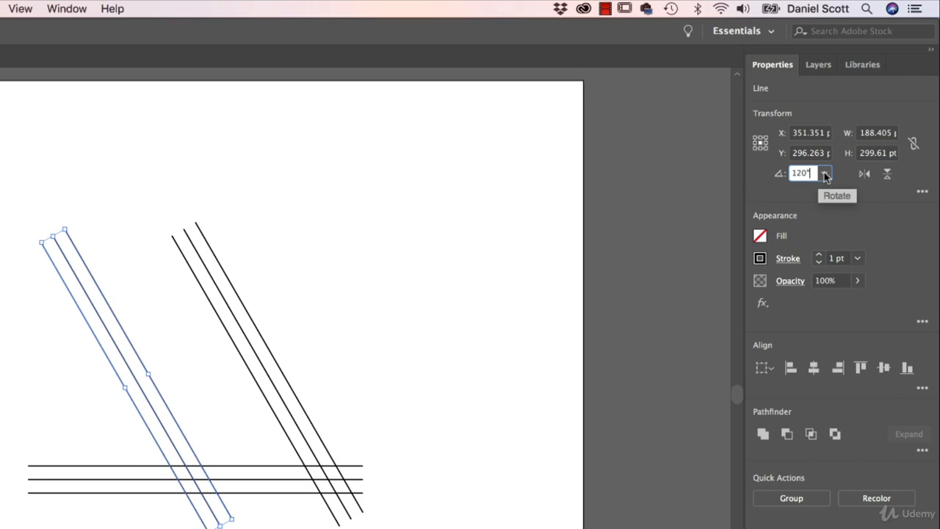
pyautogui.write('*2')
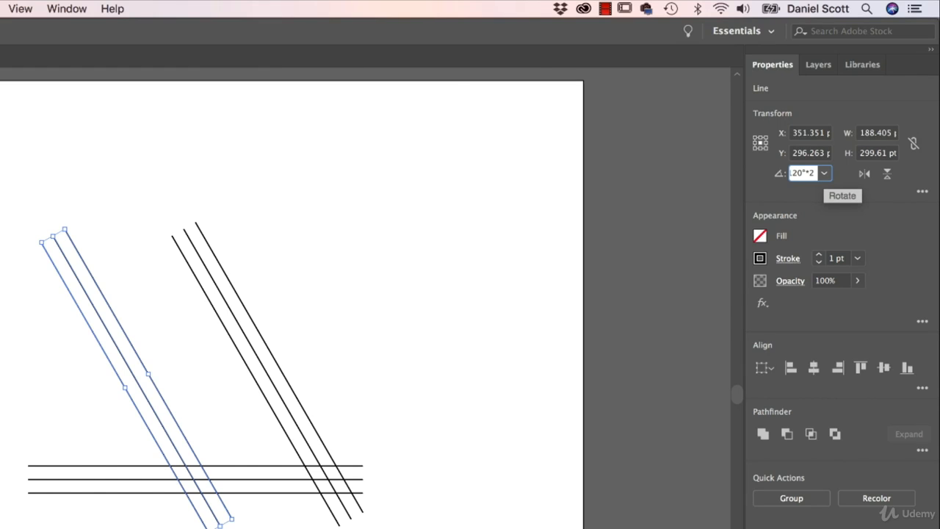
pyautogui.press('Return')
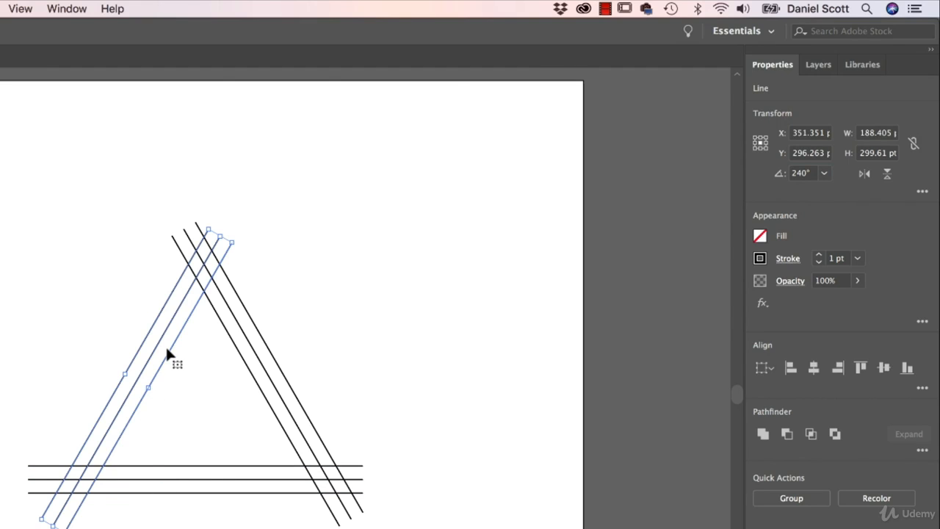
pyautogui.moveTo(177, 328); pyautogui.dragTo(193, 319)
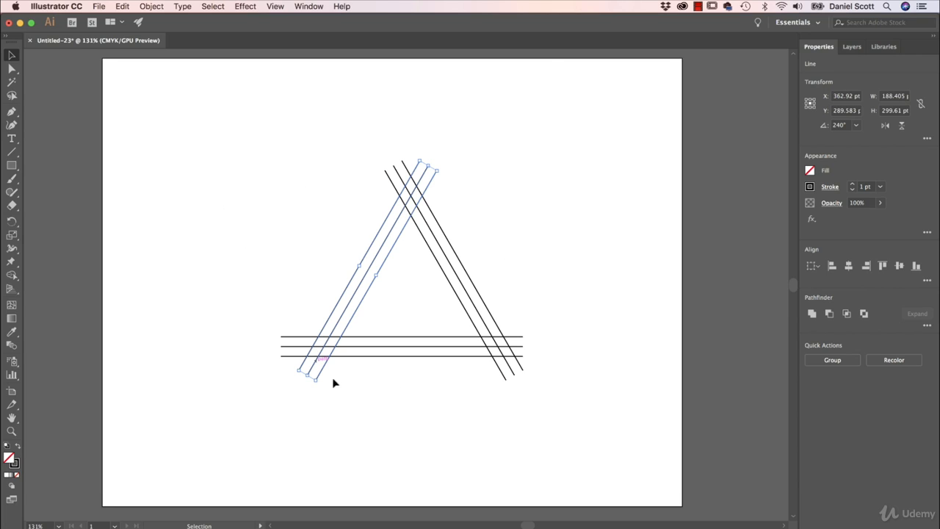
pyautogui.click(284, 261)
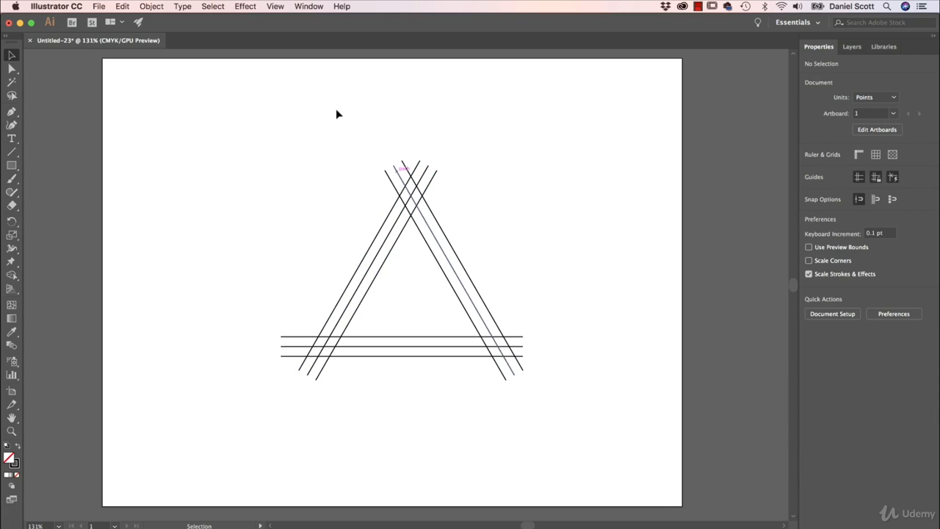
# Step: Draw a short line about 15 pt long across each of the triangle's three corners, snapping to the outer line intersections
pyautogui.click(11, 153)
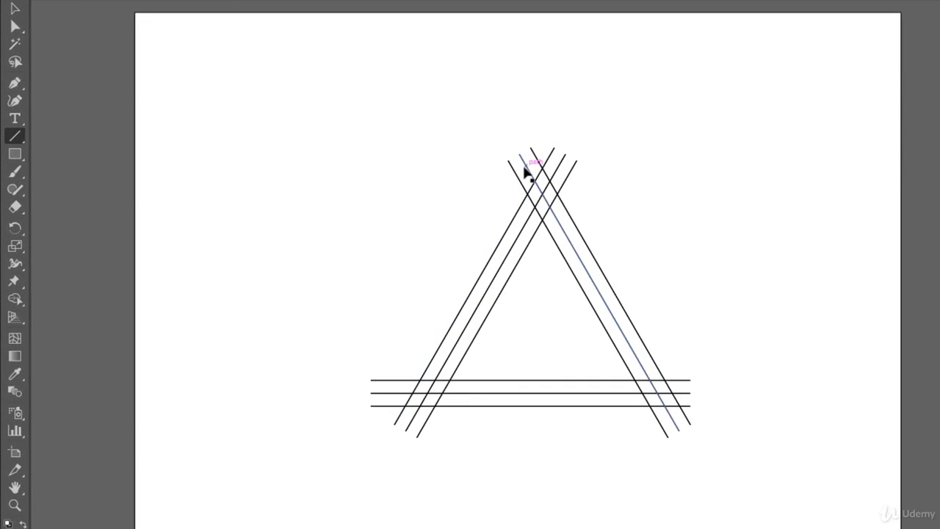
pyautogui.hotkey('ctrl', '+')
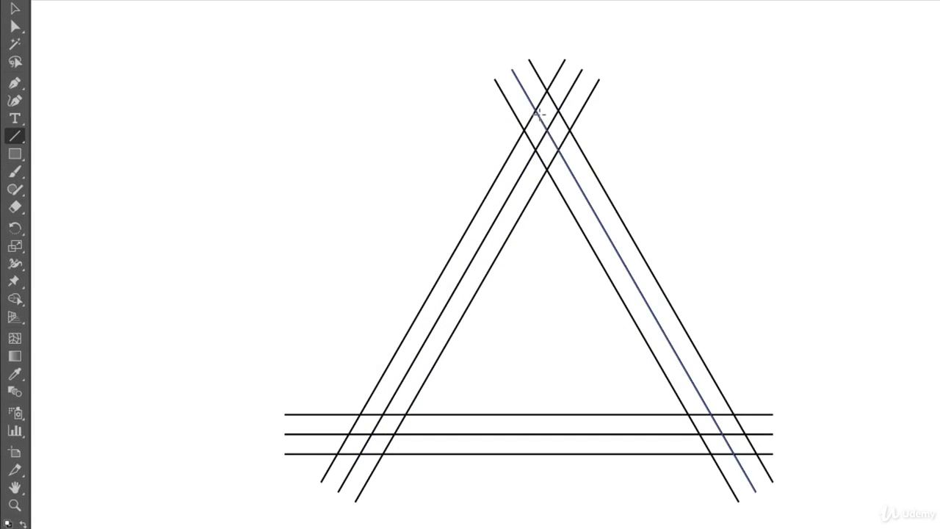
pyautogui.moveTo(539, 108); pyautogui.dragTo(558, 110)
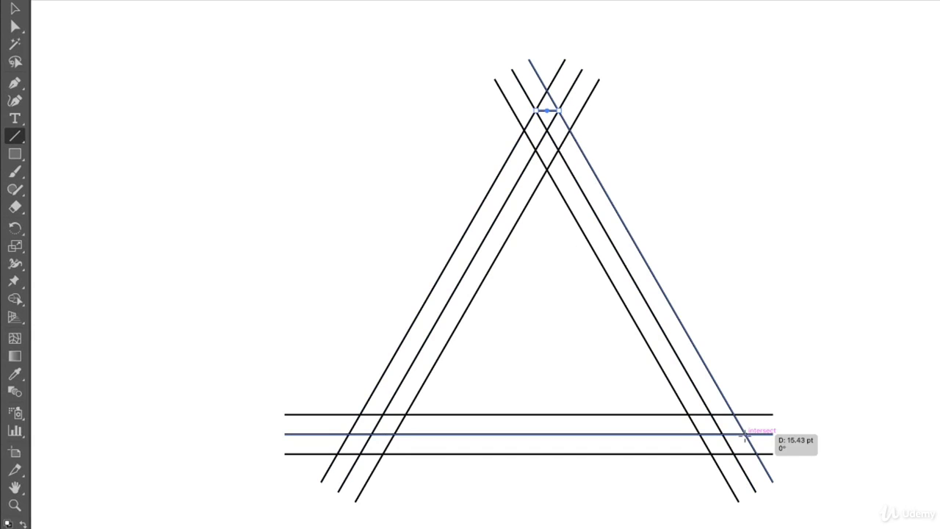
pyautogui.moveTo(734, 453); pyautogui.dragTo(734, 453)
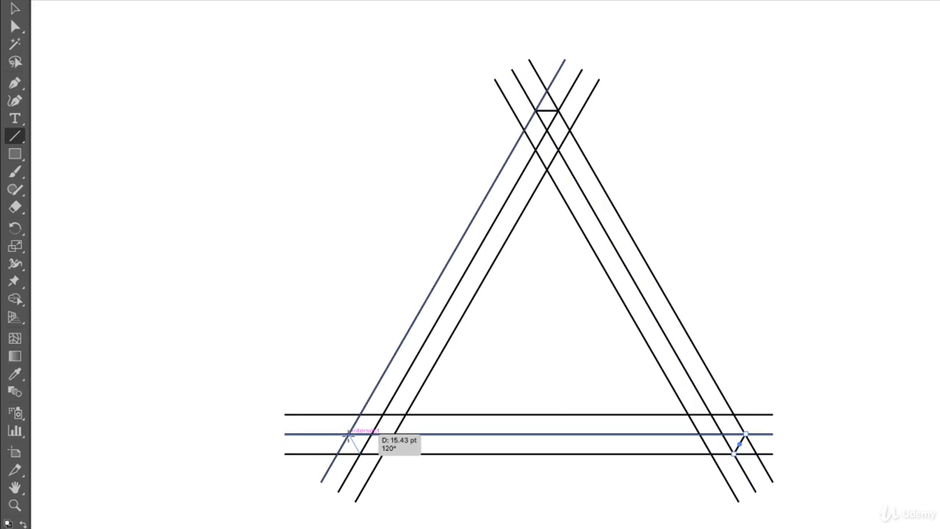
pyautogui.moveTo(349, 434); pyautogui.dragTo(359, 453)
pyautogui.press('f')
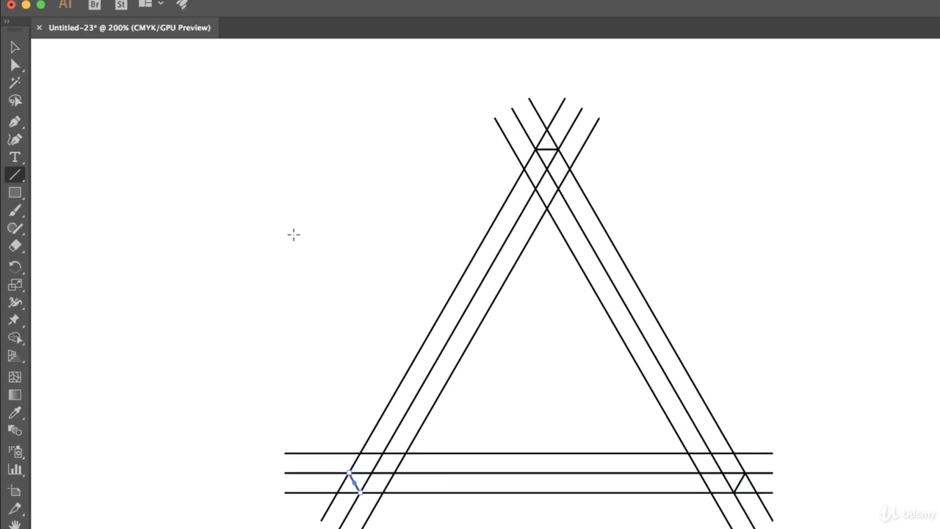
pyautogui.click(363, 8)
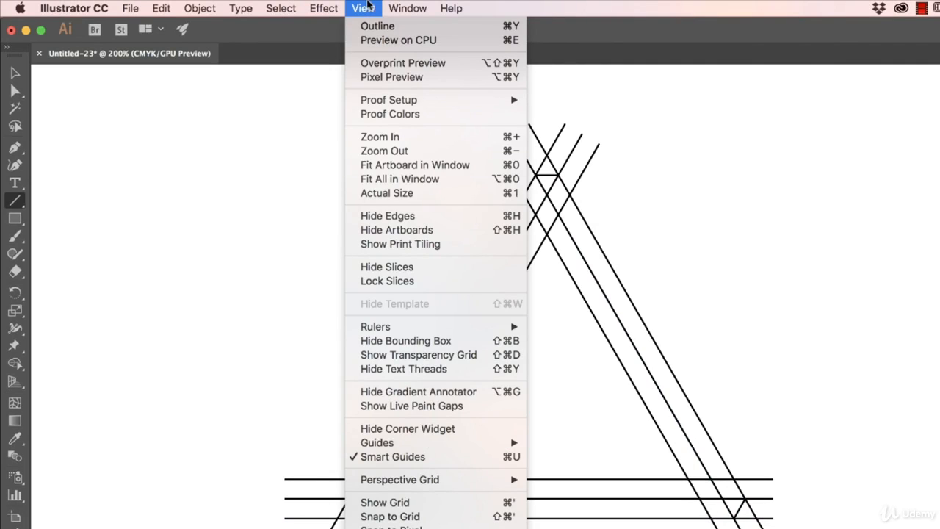
pyautogui.click(367, 8)
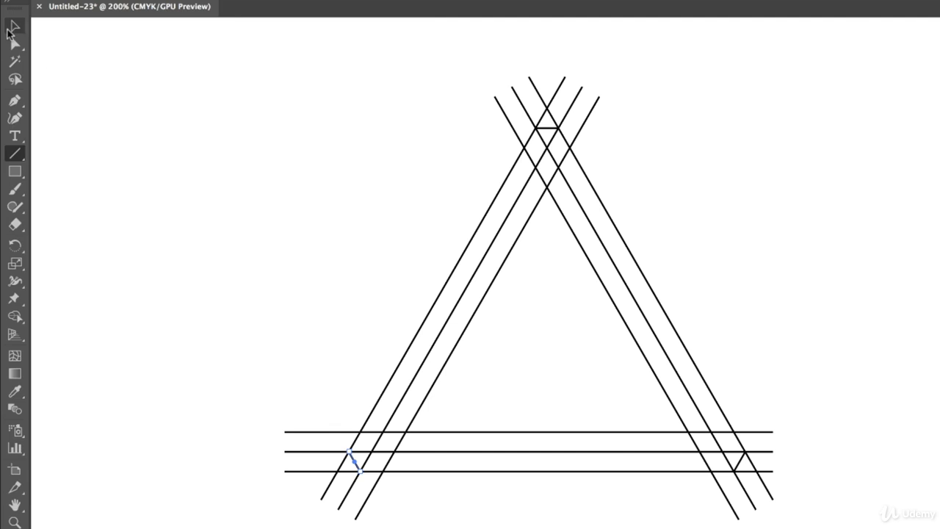
# Step: Select all the lines and use Shape Builder to remove the overhanging ends and the small tips outside the triangle's three short corner lines
pyautogui.click(14, 25)
pyautogui.click(194, 286)
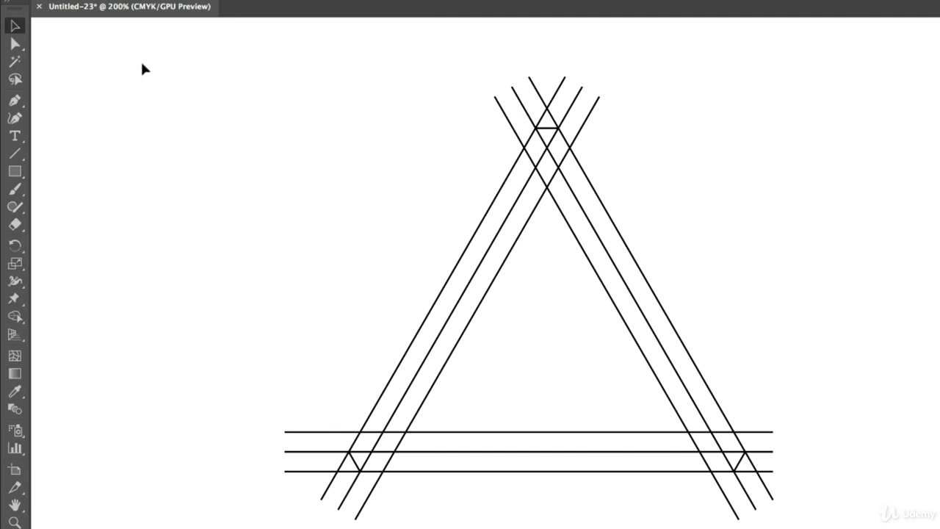
pyautogui.moveTo(280, 76); pyautogui.dragTo(903, 528)
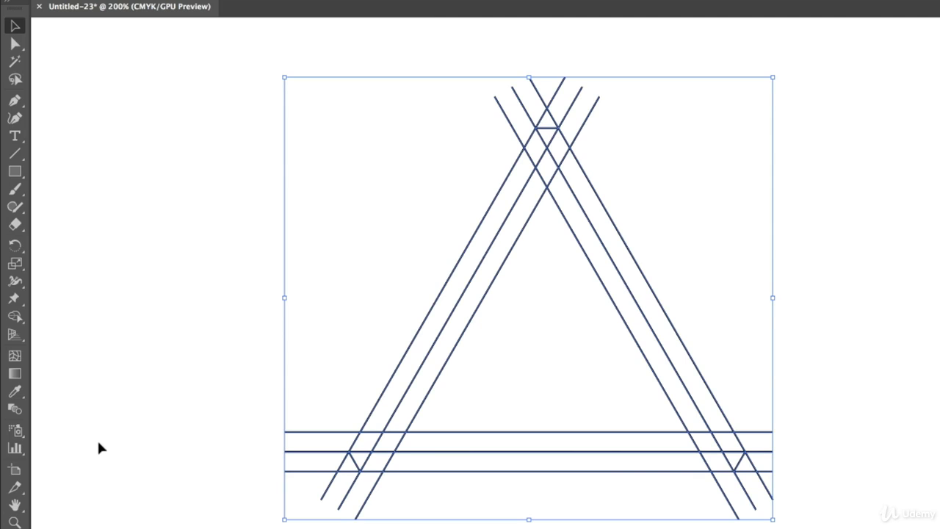
pyautogui.click(14, 317)
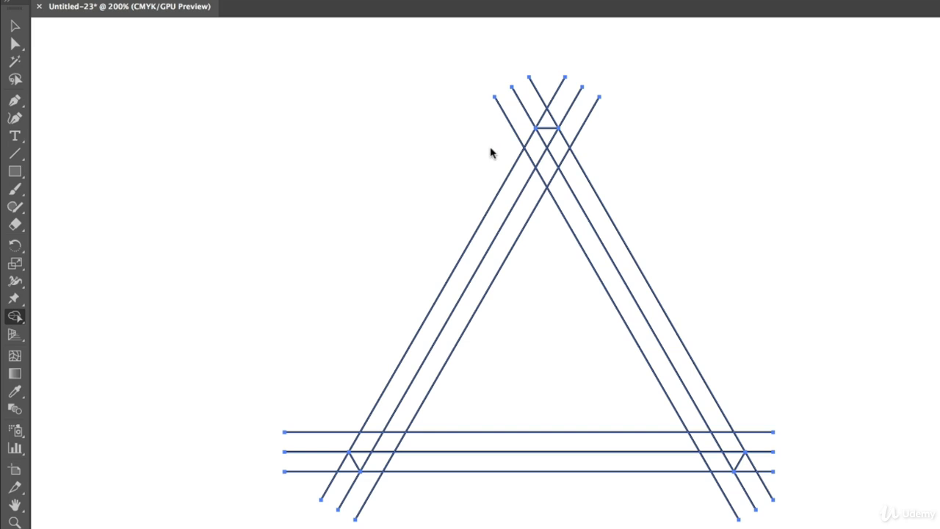
pyautogui.moveTo(491, 148)
pyautogui.mouseDown()
pyautogui.moveTo(539, 83)
pyautogui.moveTo(617, 144)
pyautogui.mouseUp()
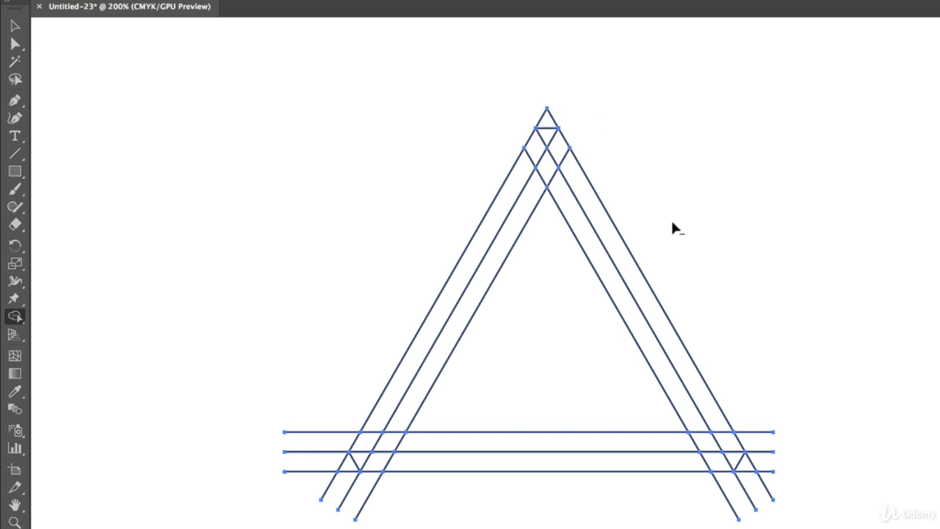
pyautogui.keyDown('alt'); pyautogui.click(547, 120); pyautogui.keyUp('alt')
pyautogui.moveTo(752, 420); pyautogui.dragTo(764, 499)
pyautogui.moveTo(759, 445); pyautogui.dragTo(740, 500)
pyautogui.moveTo(757, 473); pyautogui.dragTo(698, 518)
pyautogui.moveTo(317, 421)
pyautogui.mouseDown()
pyautogui.moveTo(314, 471)
pyautogui.moveTo(381, 520)
pyautogui.moveTo(354, 492)
pyautogui.mouseUp()
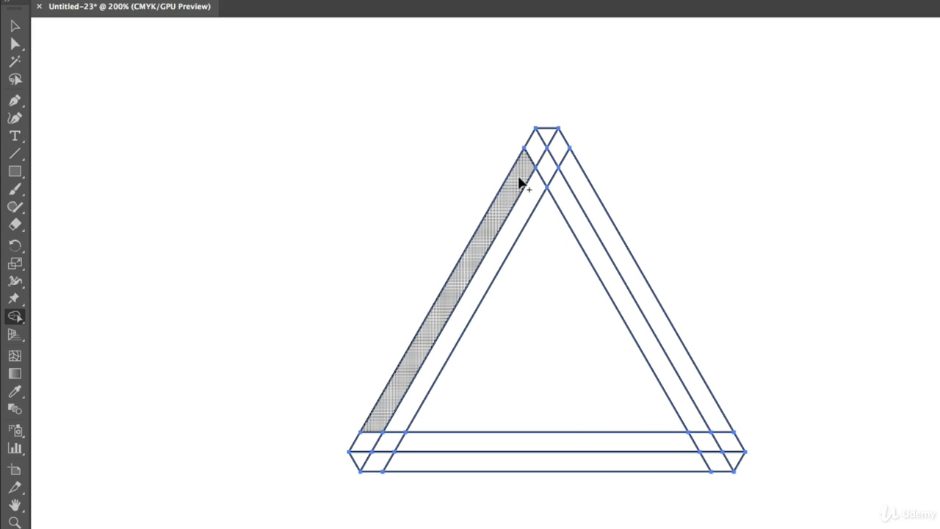
# Step: Merge the strips with Shape Builder into three interlocking L-shaped bars, joining each side's outer strip to the neighboring side's inner strip
pyautogui.moveTo(519, 183)
pyautogui.mouseDown()
pyautogui.moveTo(533, 149)
pyautogui.moveTo(562, 200)
pyautogui.mouseUp()
pyautogui.moveTo(718, 422)
pyautogui.mouseDown()
pyautogui.moveTo(728, 447)
pyautogui.moveTo(665, 446)
pyautogui.mouseUp()
pyautogui.moveTo(387, 464)
pyautogui.mouseDown()
pyautogui.moveTo(411, 465)
pyautogui.moveTo(386, 456)
pyautogui.mouseUp()
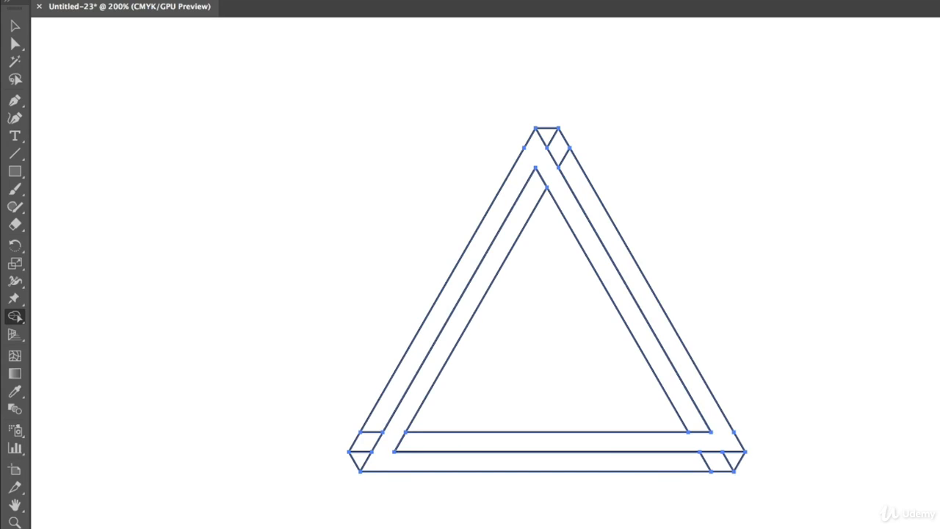
# Step: Merge the leftover small pieces at the three corners into their adjoining L-shaped bars and deselect the artwork
pyautogui.moveTo(550, 142); pyautogui.dragTo(580, 197)
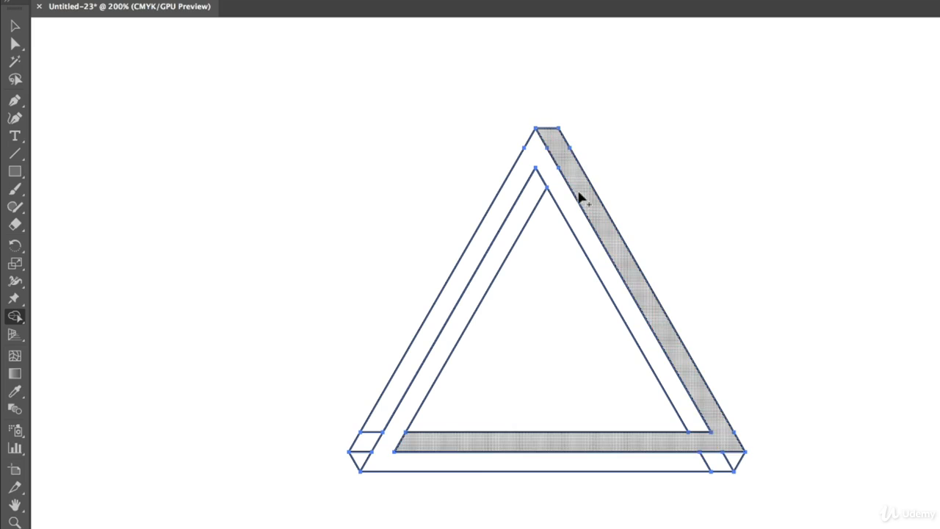
pyautogui.moveTo(737, 461); pyautogui.dragTo(698, 463)
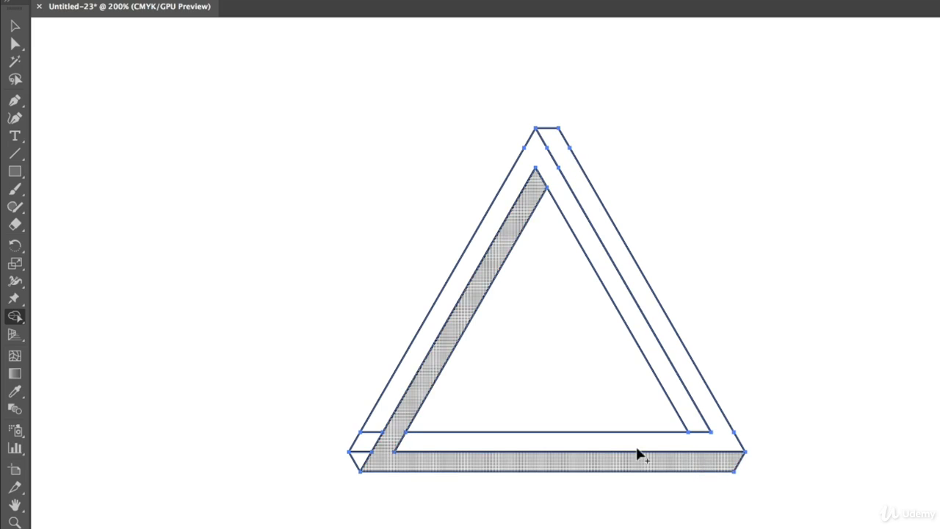
pyautogui.moveTo(380, 426); pyautogui.dragTo(360, 461)
pyautogui.click(20, 30)
pyautogui.click(132, 122)
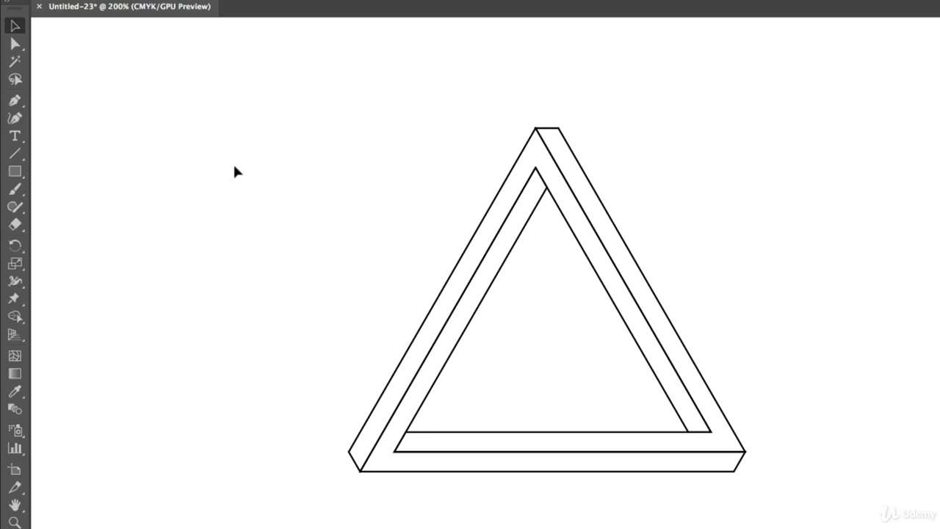
# Step: Try moving the L-shaped bar along the triangle's left side away from the others, undo the move and deselect it
pyautogui.moveTo(464, 243); pyautogui.dragTo(313, 221)
pyautogui.hotkey('ctrl', 'z')
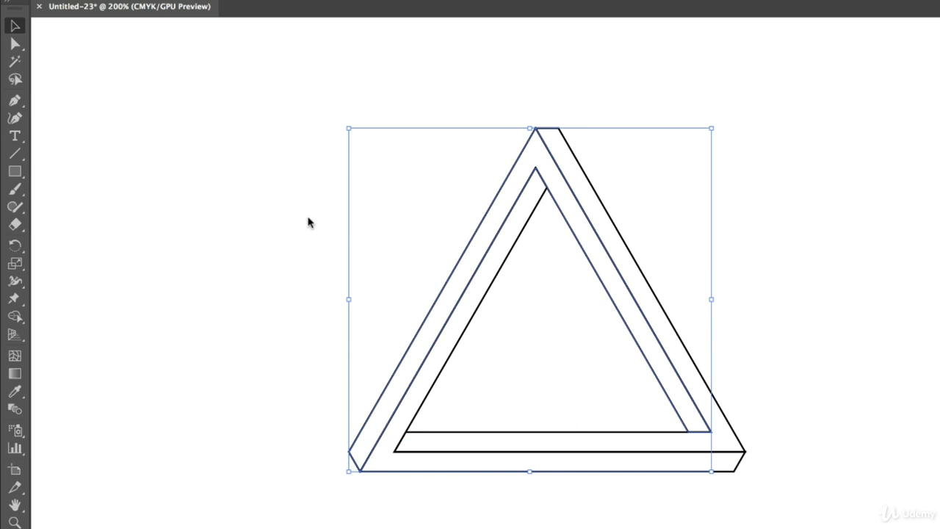
pyautogui.click(307, 219)
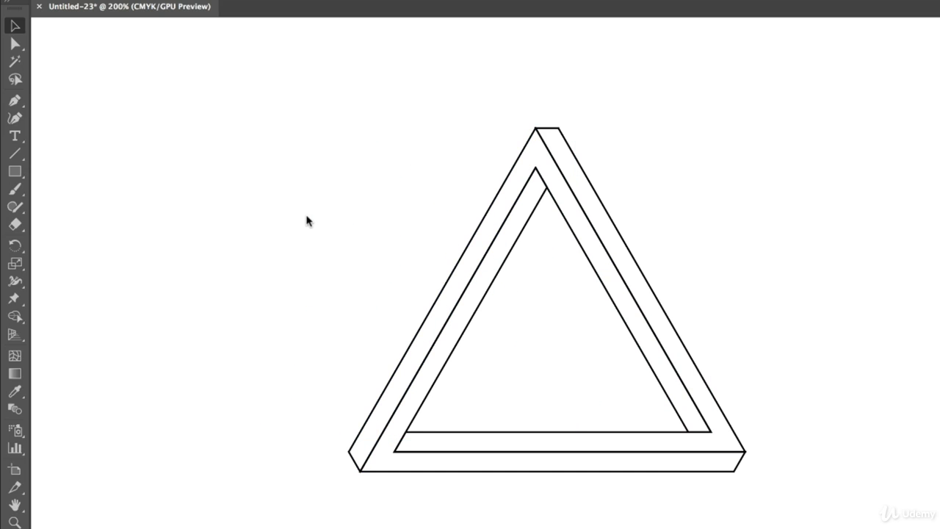